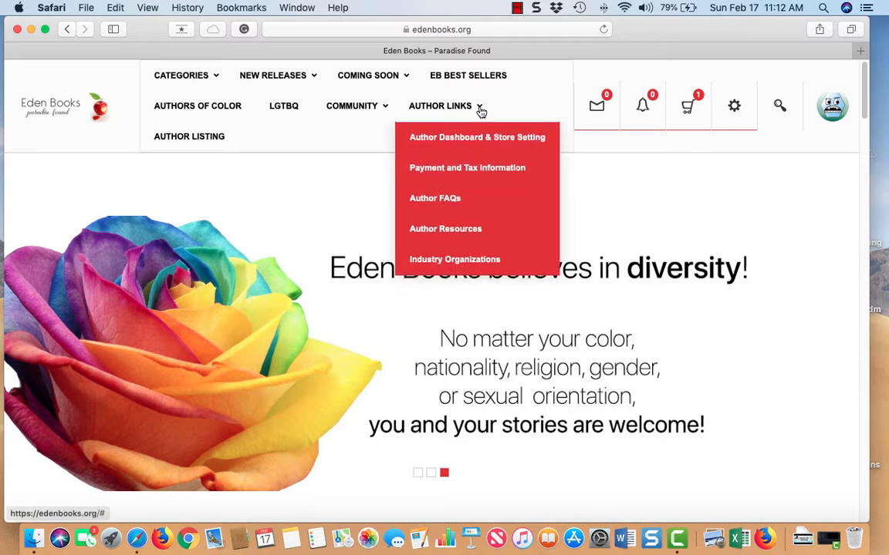
- Go to Author Links > Author Dashboard & Store Setting and start a new product
left_click(477, 139)
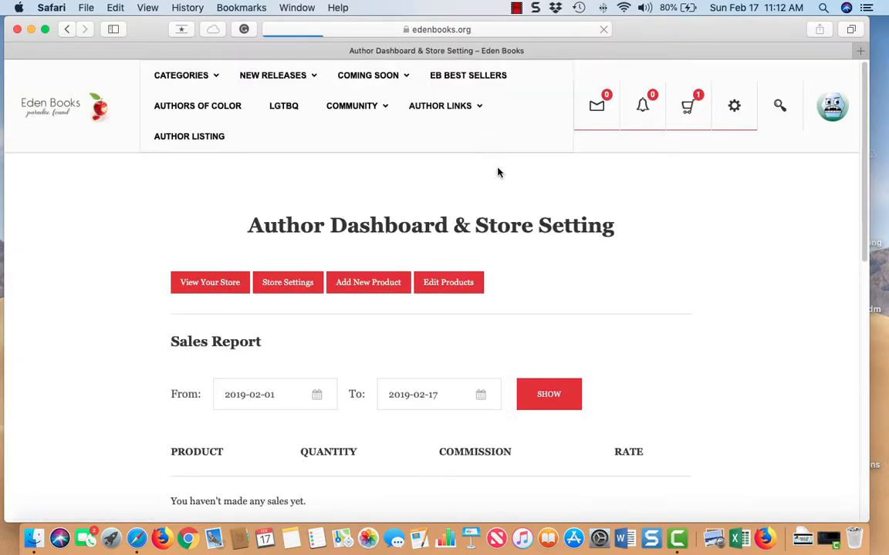
left_click(384, 291)
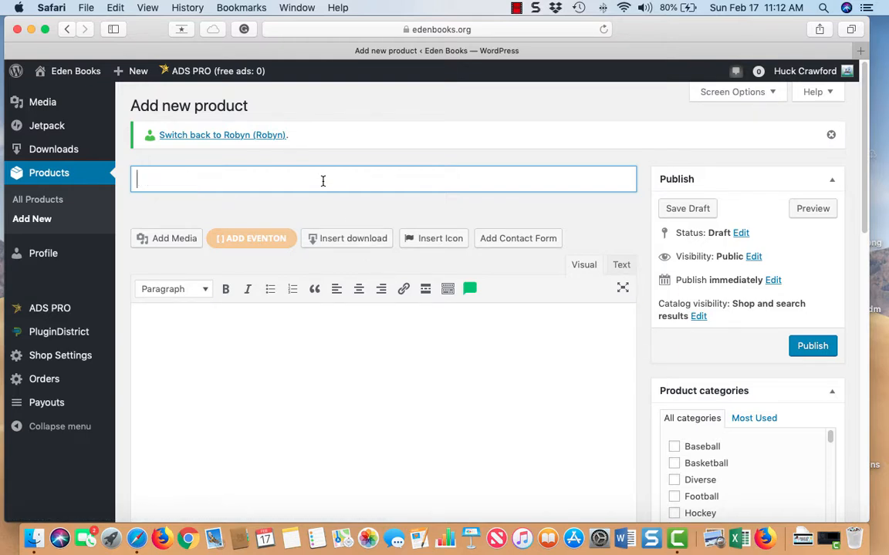
- Enter 'Pre-order title (format)' as the product name
type("Pre-order ")
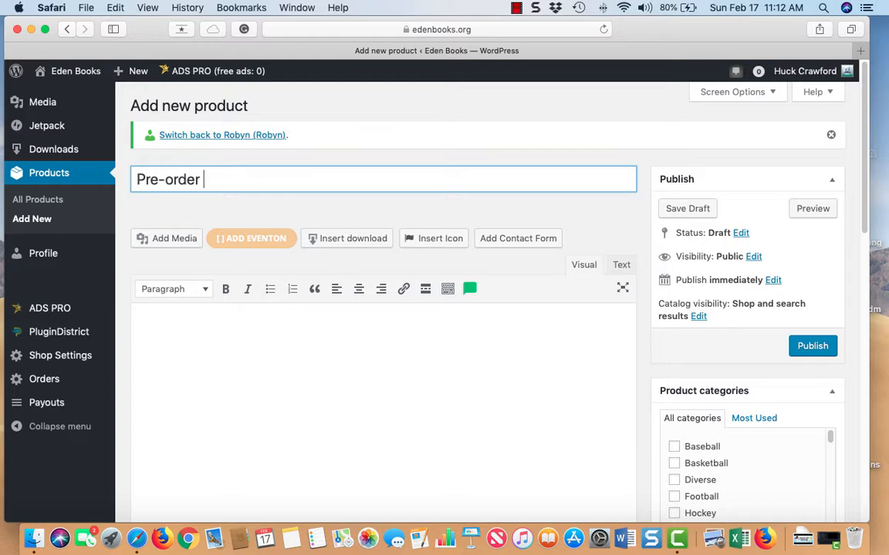
type("title (format)")
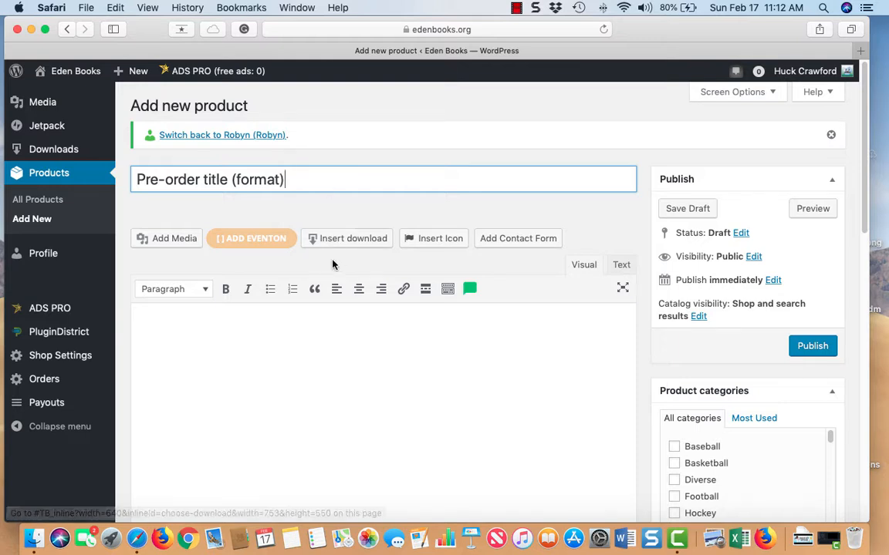
scroll(316, 267, "down", 2)
left_click(301, 267)
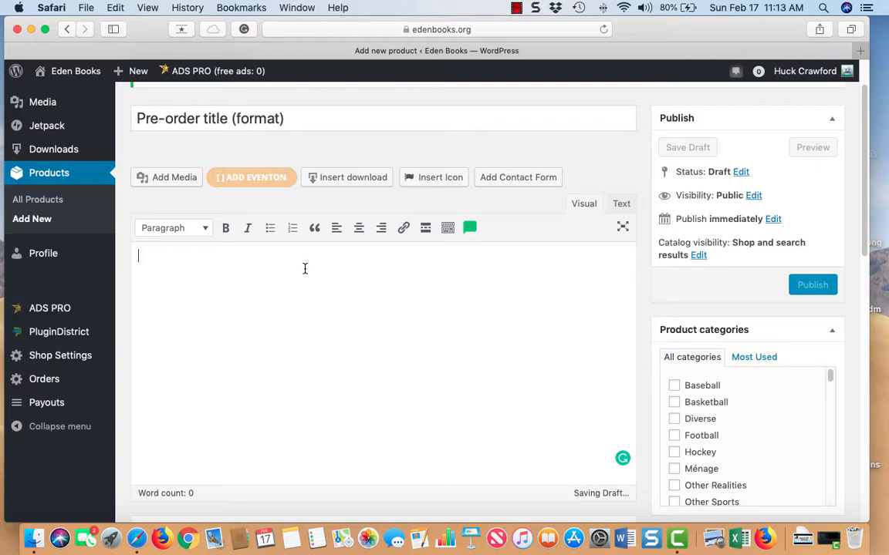
- Write the description lines 'Reviews', 'Full Wrap' and 'Excerpt', then scroll down to Product data
type("Rev")
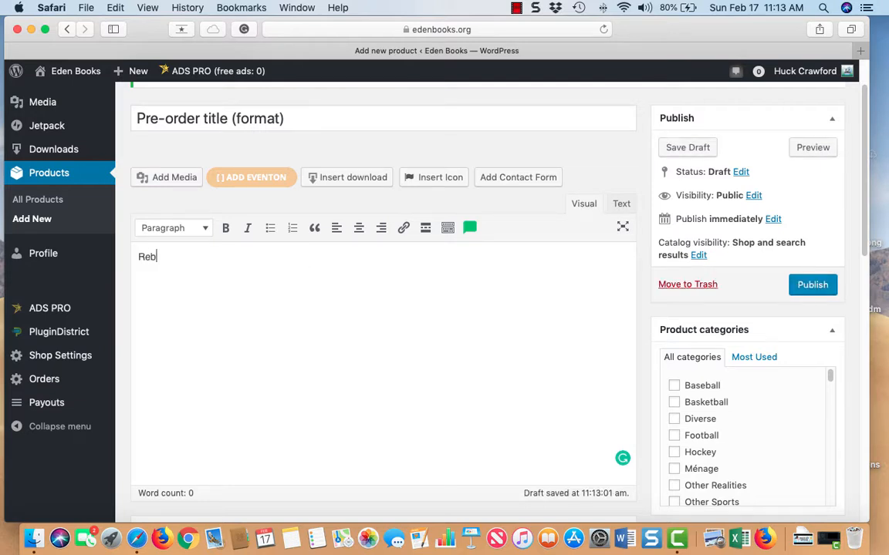
key("BackSpace")
type("views")
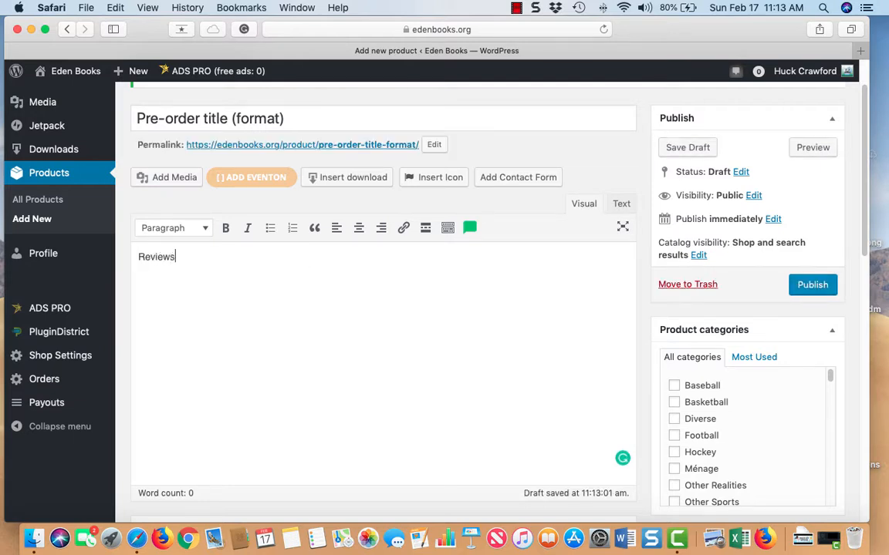
key("Return")
type("Full Wrap")
scroll(242, 191, "up", 2)
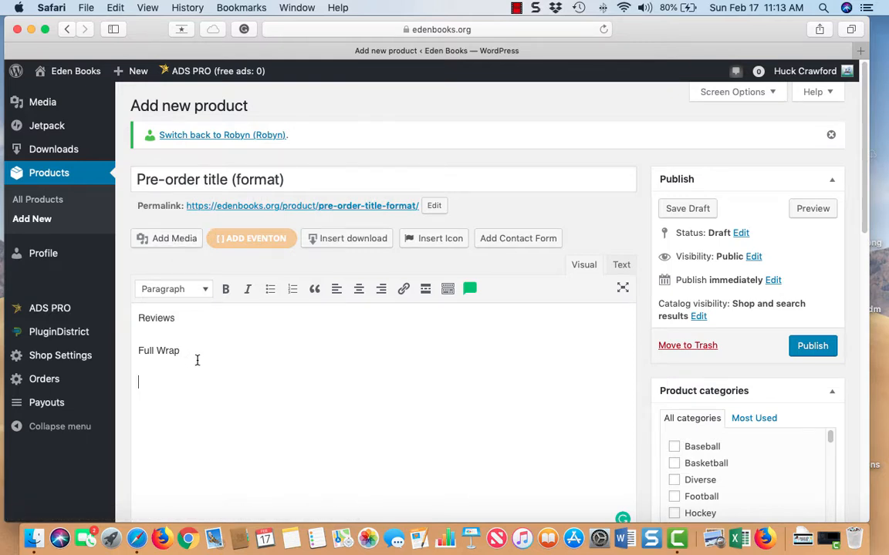
type("Excerpt")
scroll(376, 343, "down", 5)
scroll(371, 343, "down", 3)
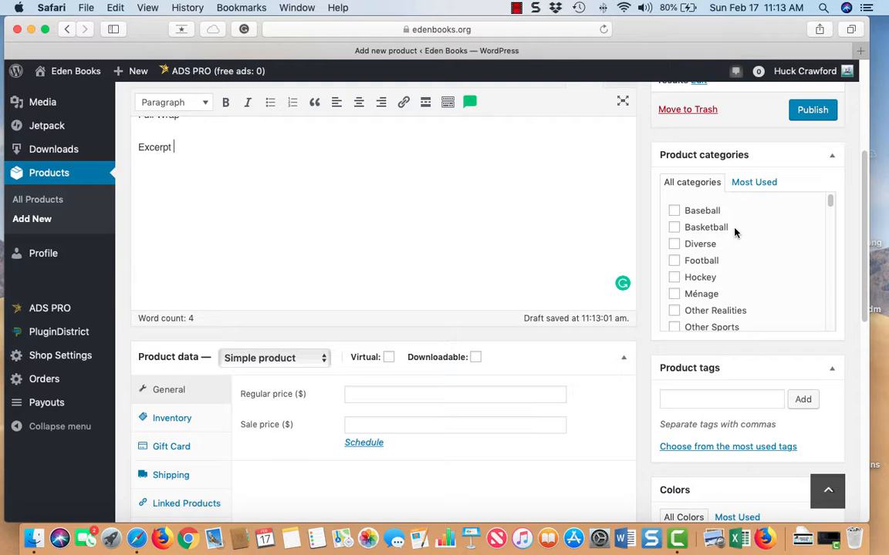
scroll(729, 259, "down", 1)
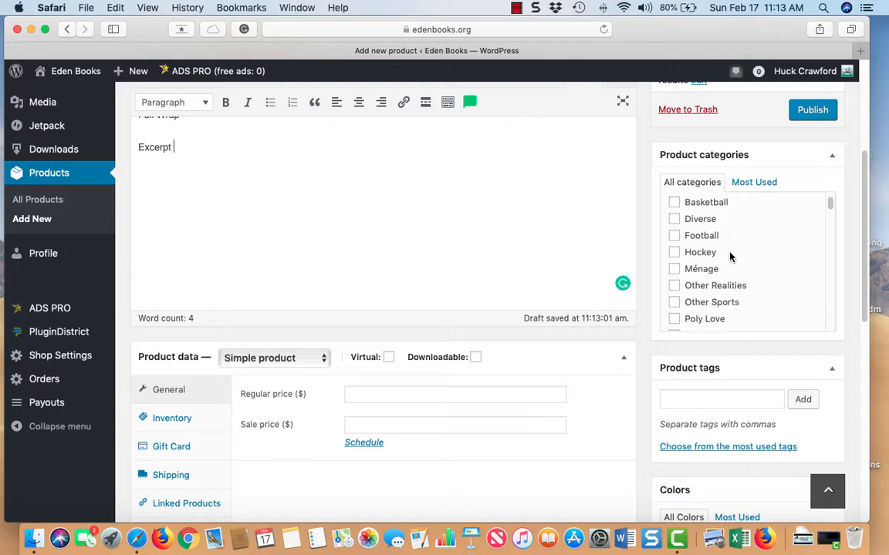
scroll(729, 259, "down", 2)
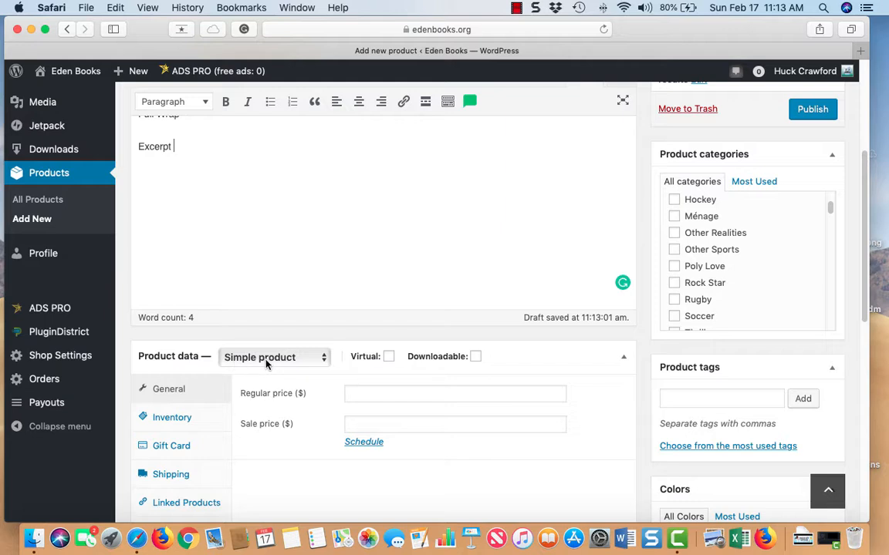
- Mark the product Virtual and Downloadable with a regular price of 1.99
left_click(389, 358)
left_click(476, 357)
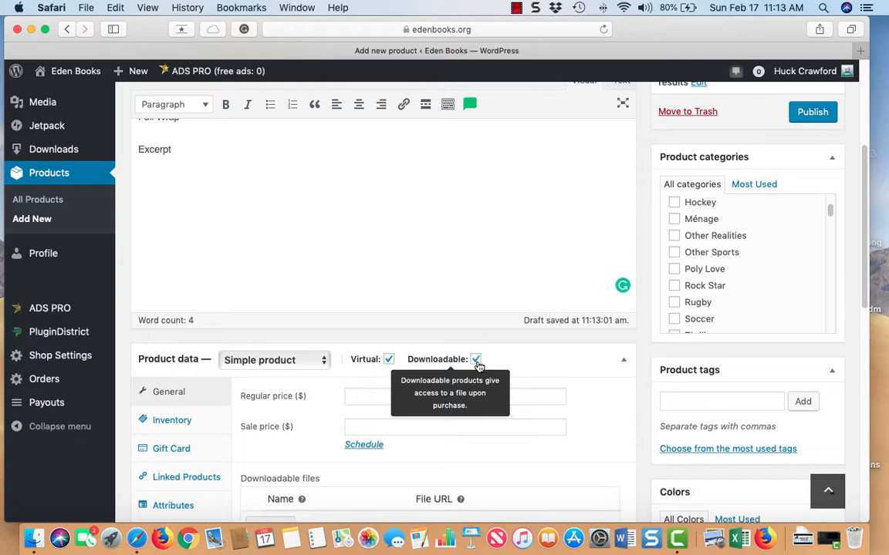
scroll(390, 375, "down", 3)
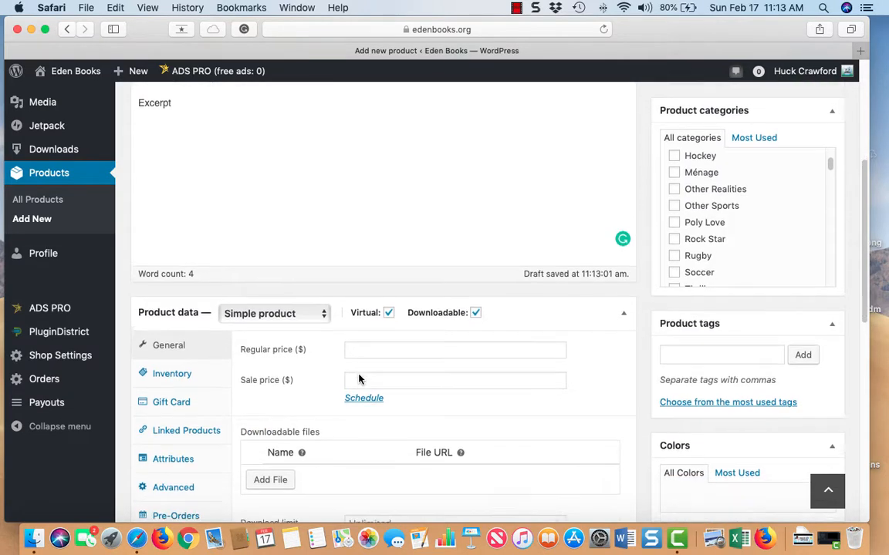
left_click(369, 344)
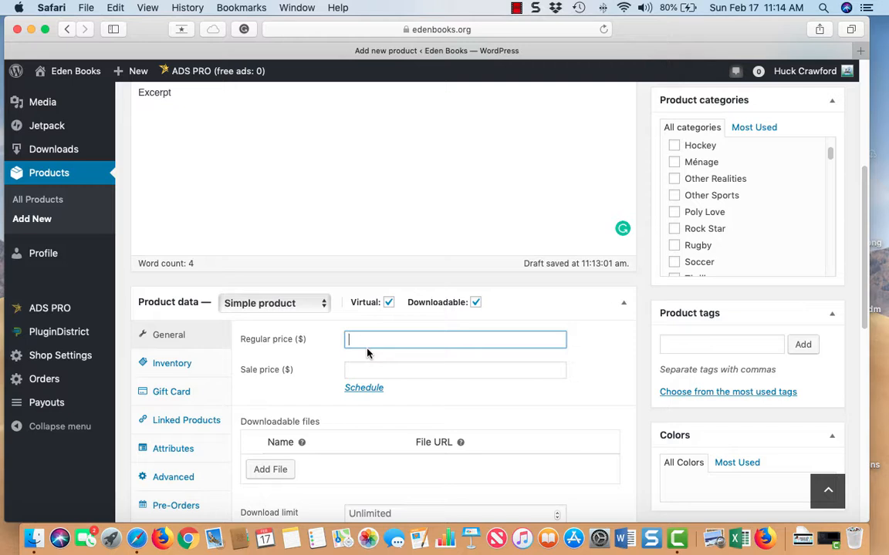
type("1.99")
scroll(305, 364, "down", 3)
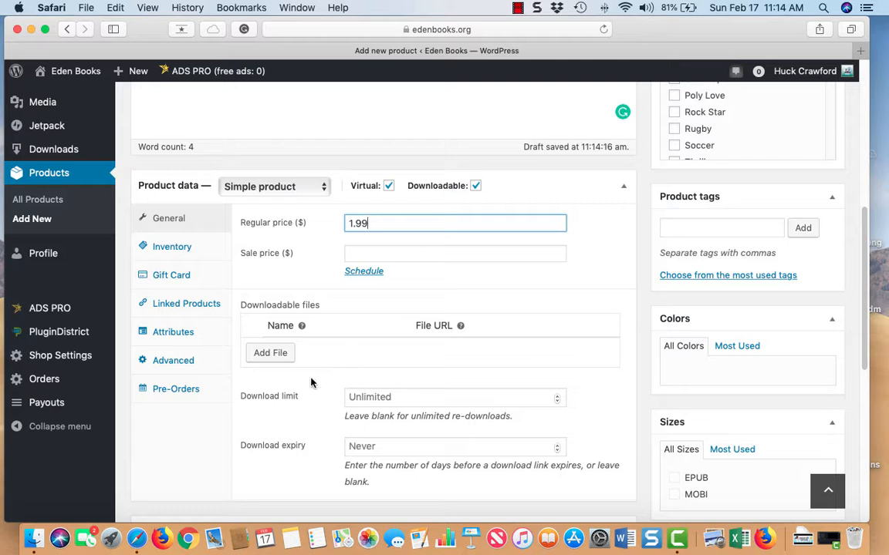
- Enable pre-orders and pick March 4, 2019 as the availability date
left_click(189, 394)
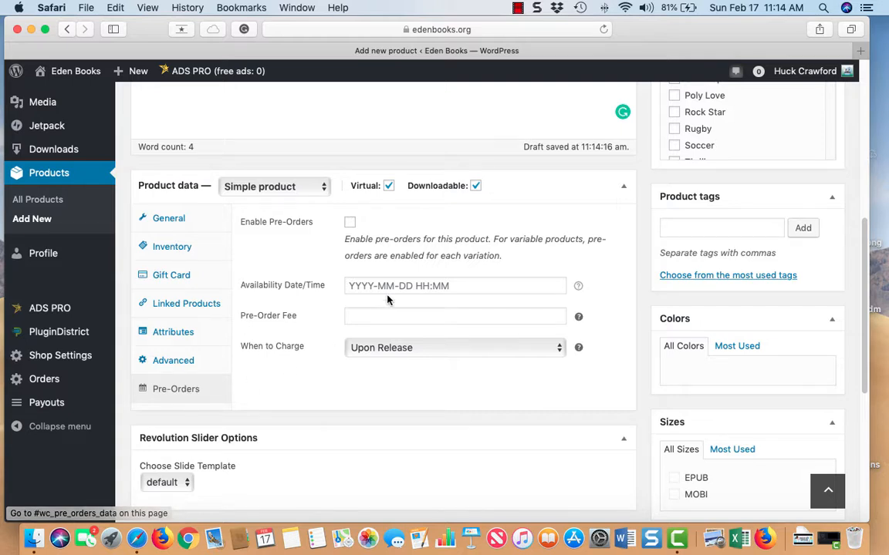
left_click(350, 224)
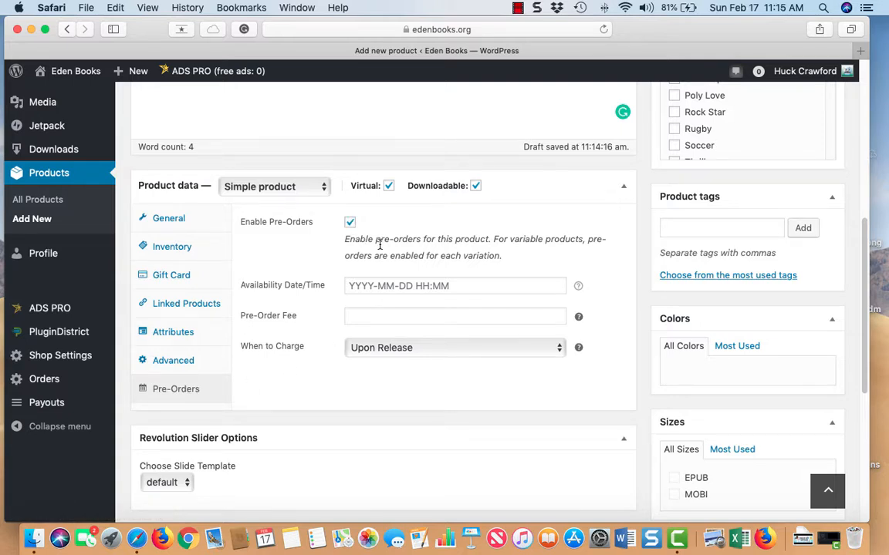
left_click(464, 286)
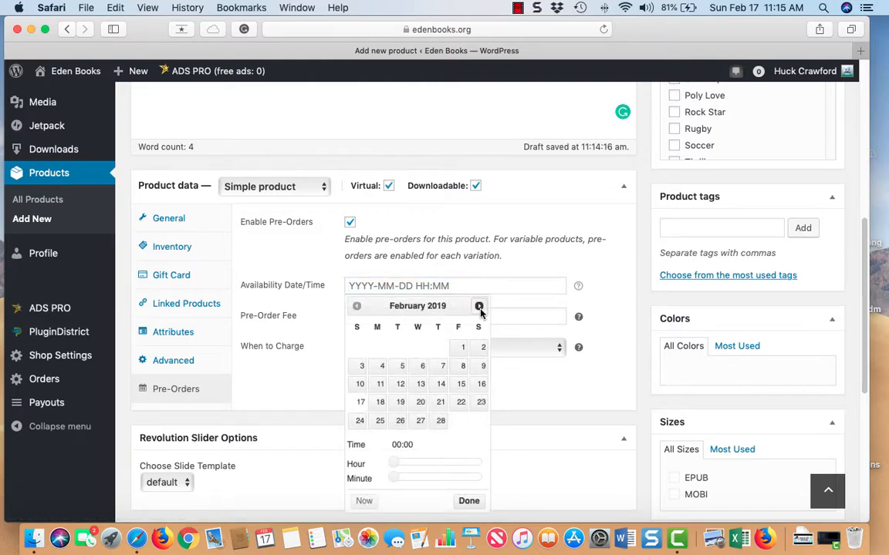
left_click(478, 306)
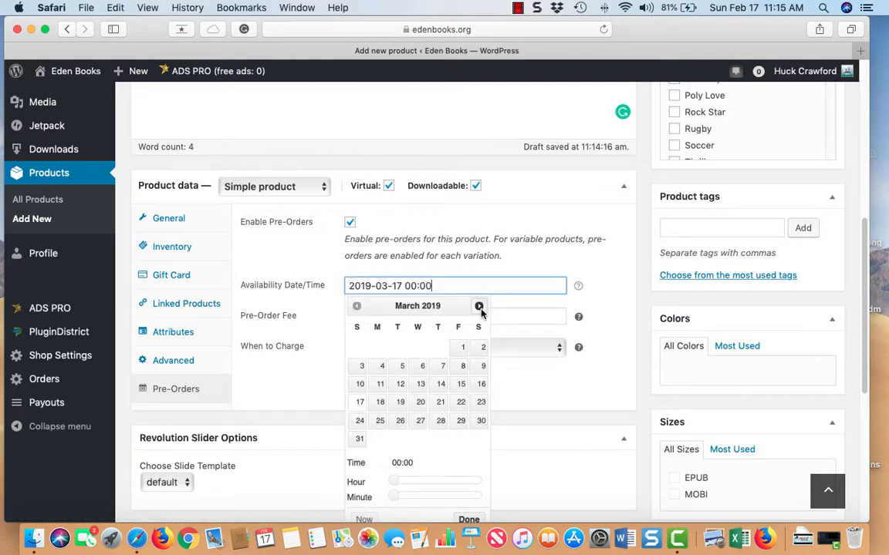
left_click(382, 367)
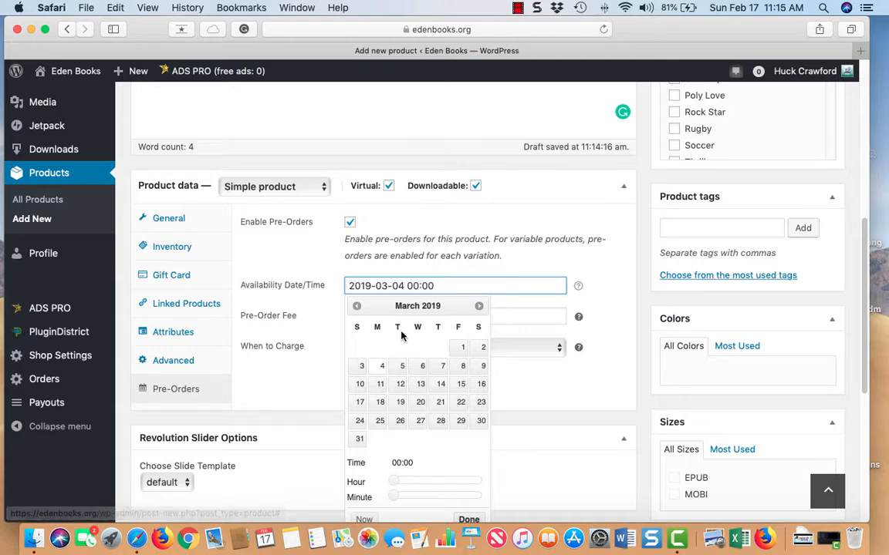
- Set the release time to 10:13 with the time sliders and confirm
scroll(439, 384, "down", 2)
scroll(439, 384, "down", 1)
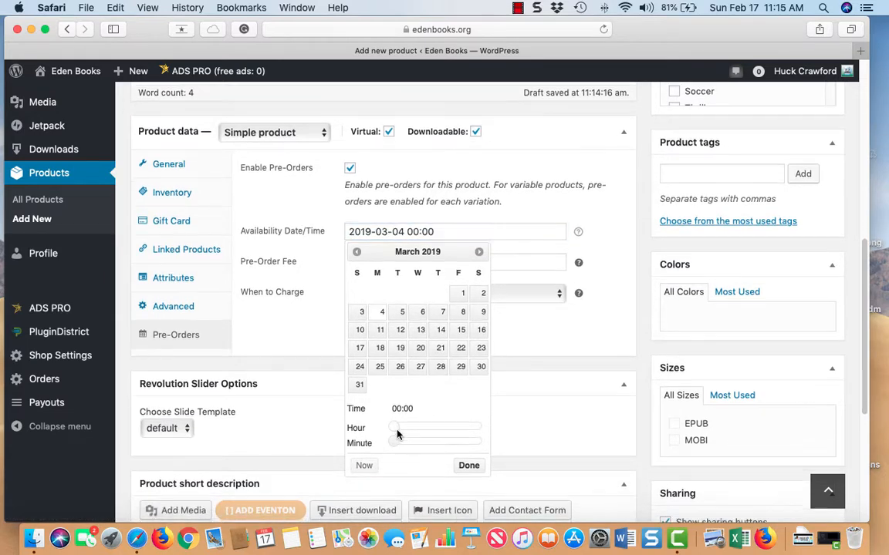
left_click_drag(395, 429, 425, 434)
left_click_drag(440, 433, 410, 446)
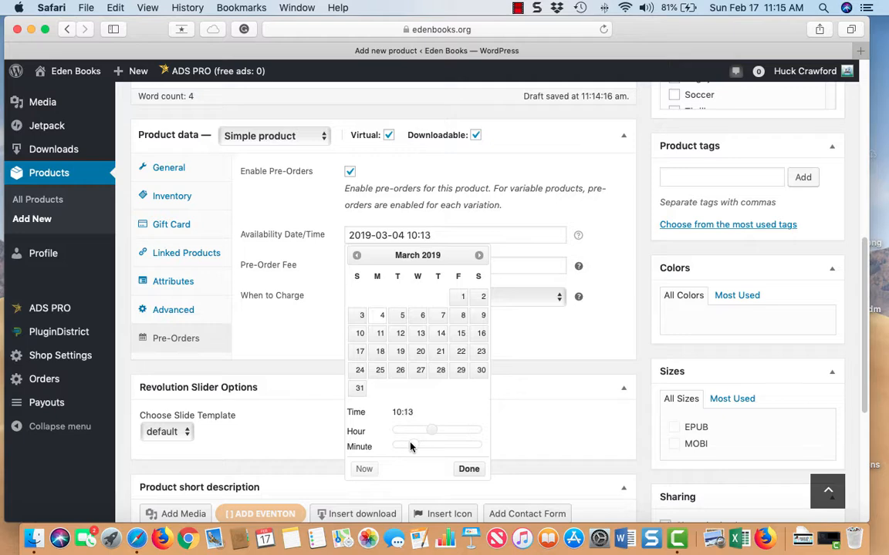
scroll(402, 446, "down", 2)
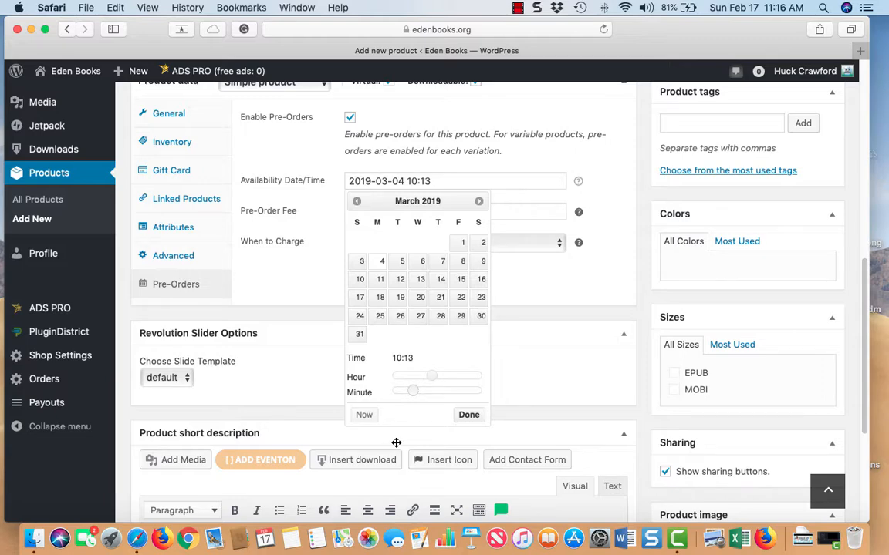
left_click(469, 416)
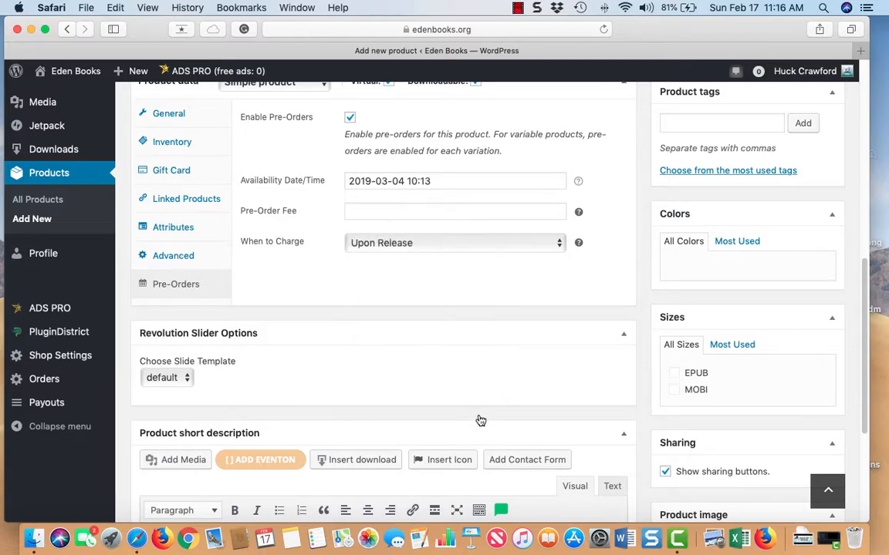
- Type 'Blurb' into the Product short description editor
scroll(479, 420, "down", 3)
scroll(480, 421, "down", 4)
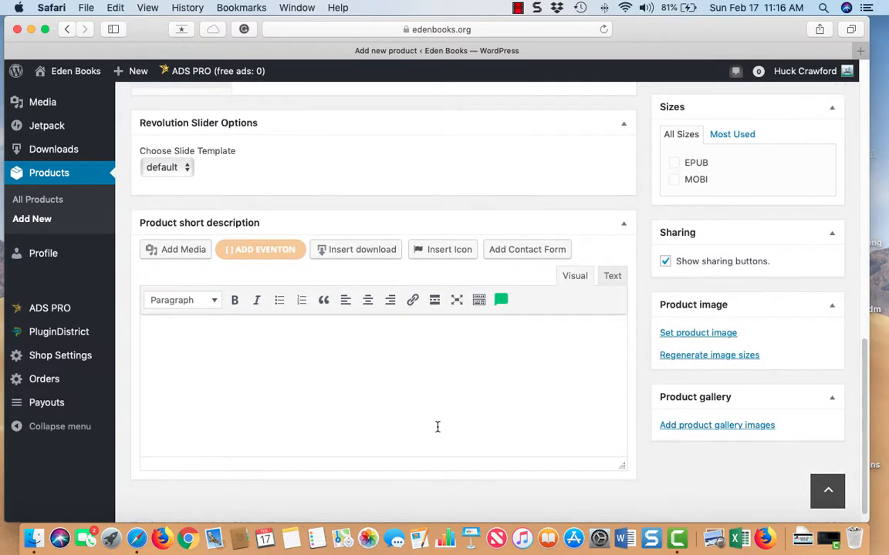
left_click(214, 340)
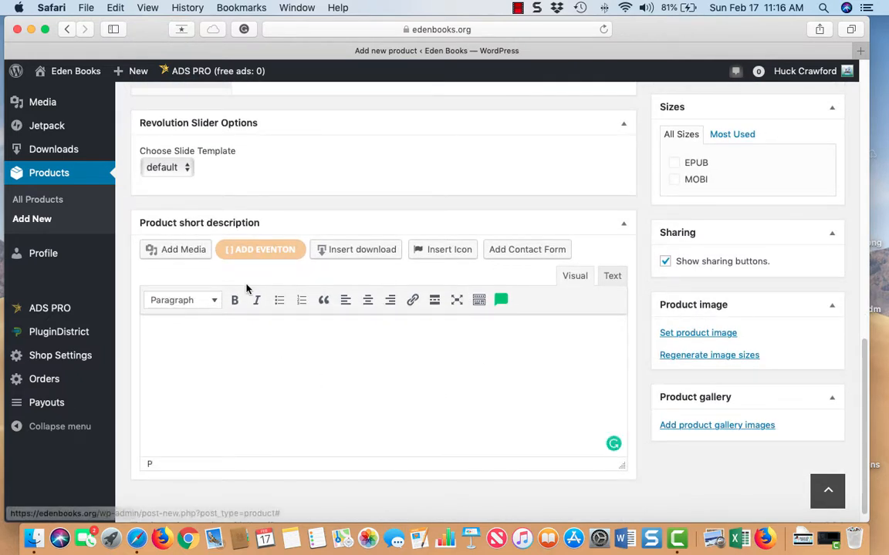
type("Blurb")
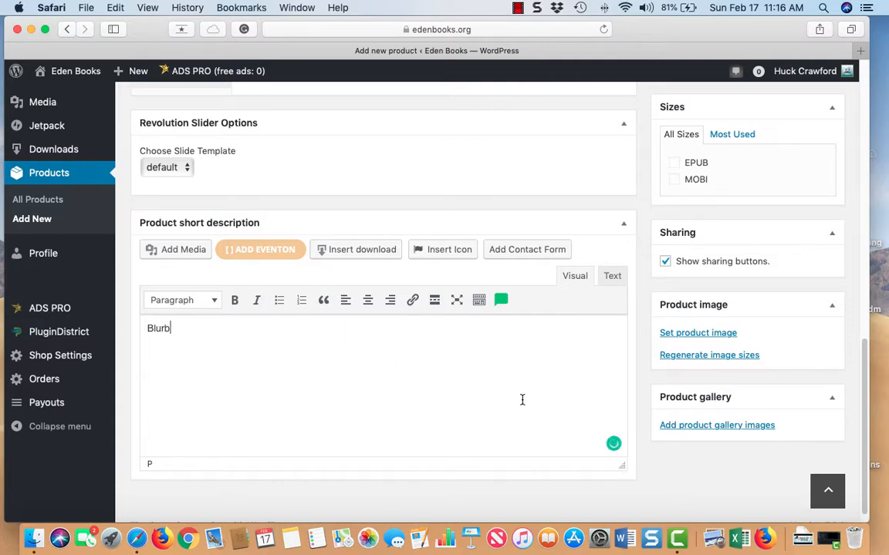
- Set tester-book-cover-2-2.jpg from the Media Library as the product image
left_click(688, 333)
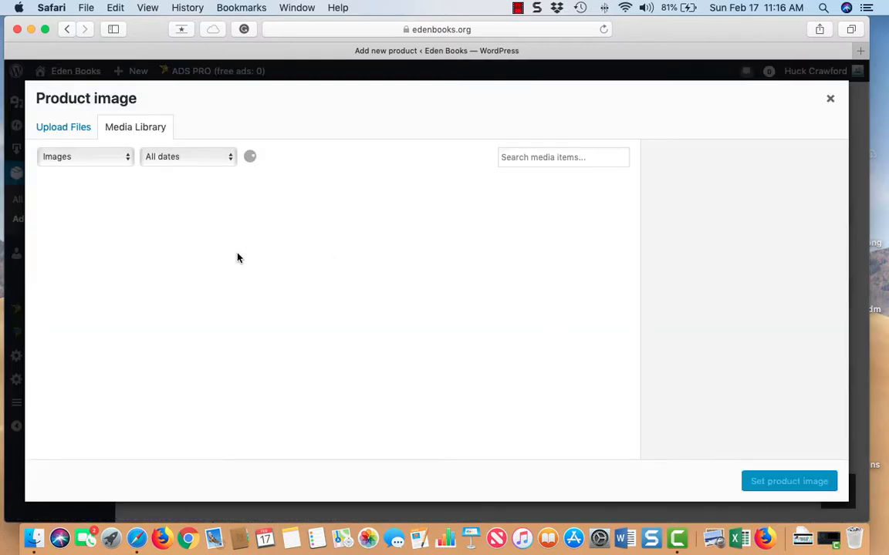
left_click(54, 128)
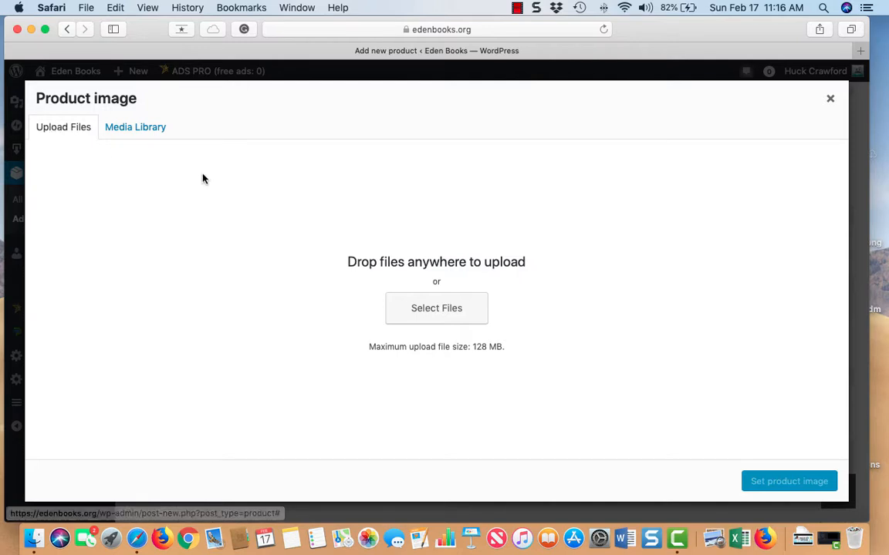
left_click(141, 131)
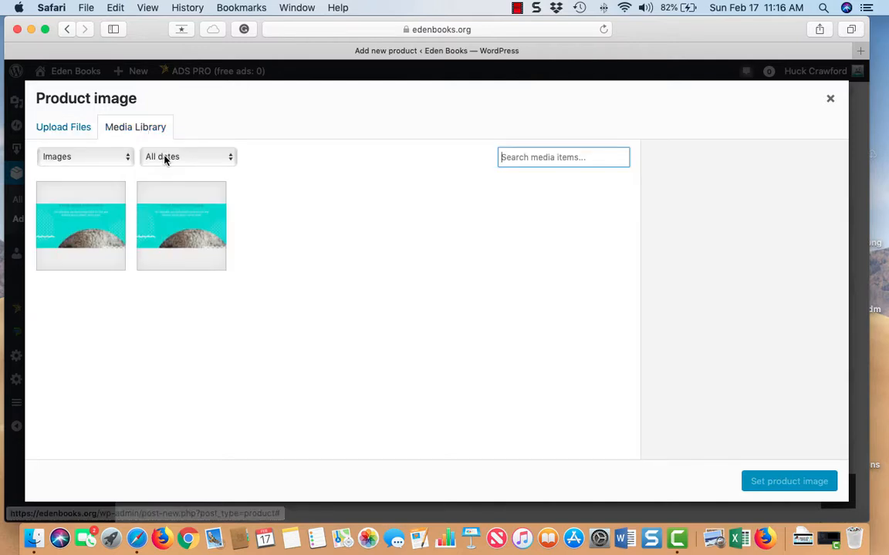
left_click(109, 219)
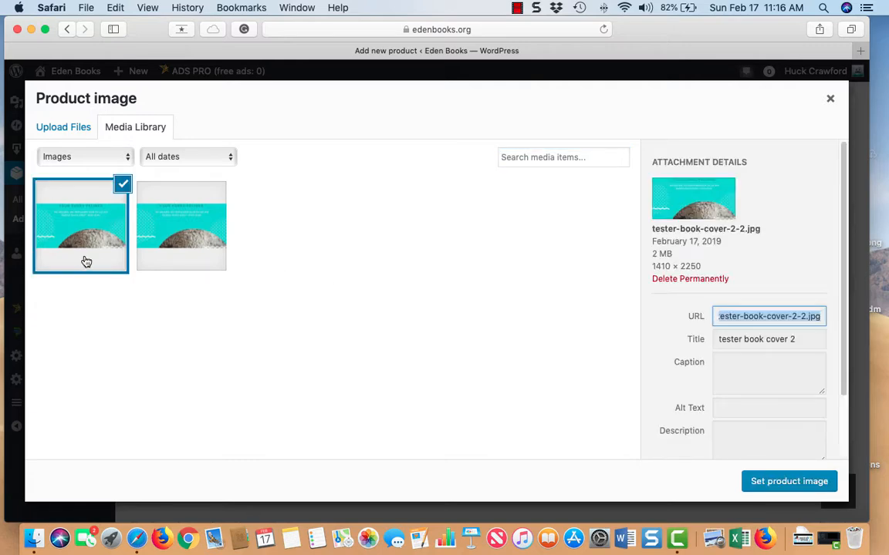
left_click(757, 482)
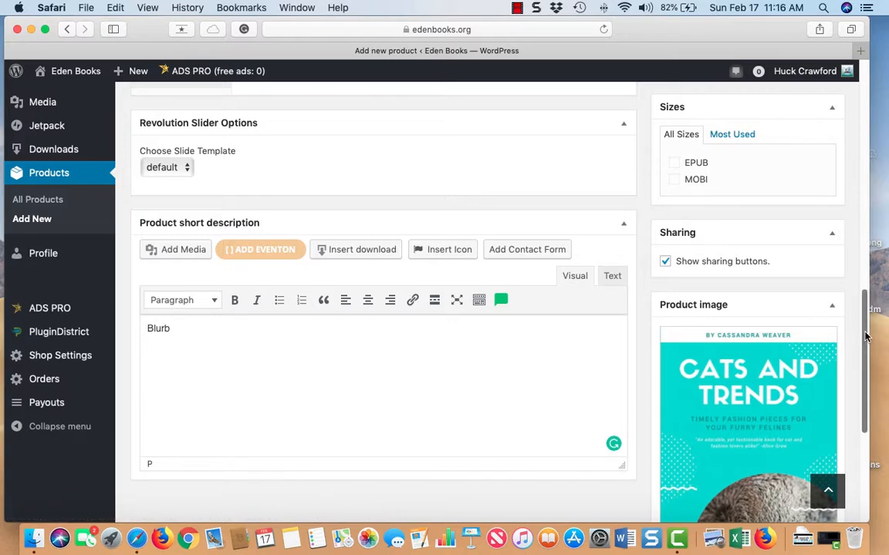
- Publish 'Pre-order title (format)' from the Publish box
left_click_drag(866, 302, 866, 292)
scroll(857, 292, "up", 15)
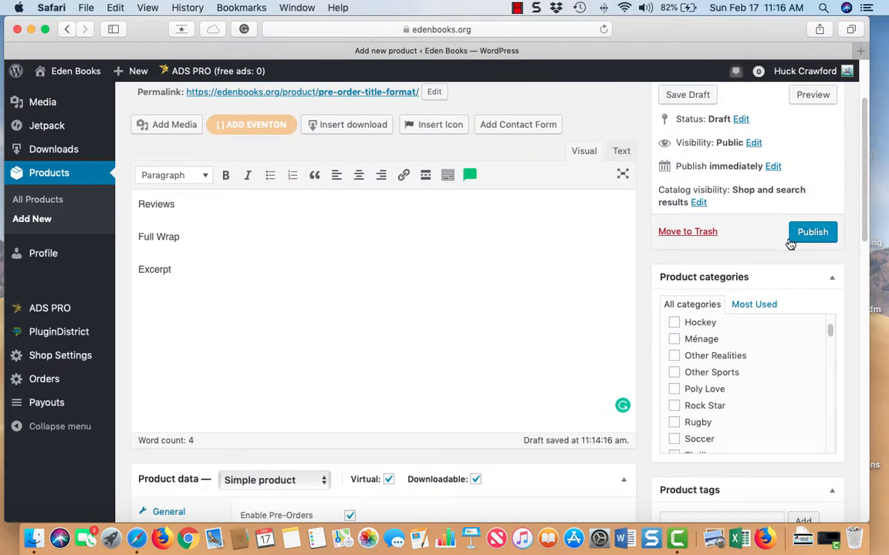
left_click(816, 236)
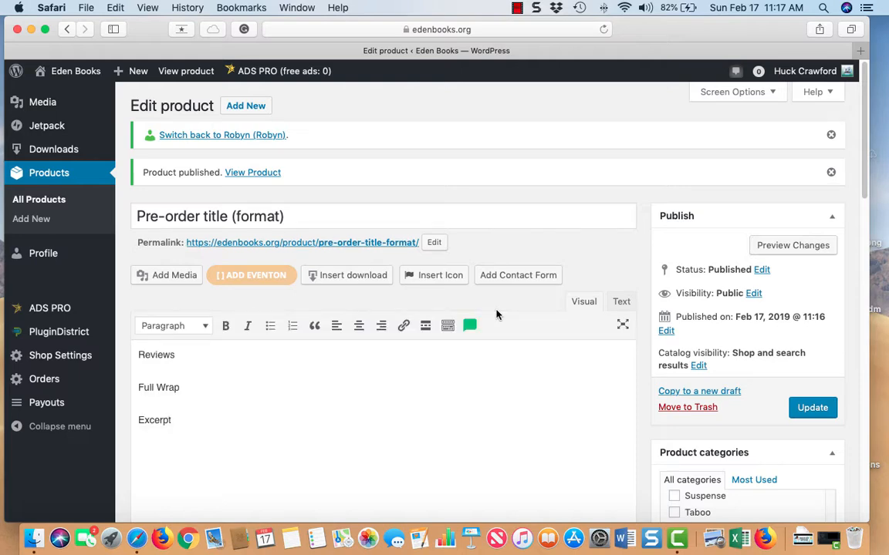
scroll(505, 309, "down", 2)
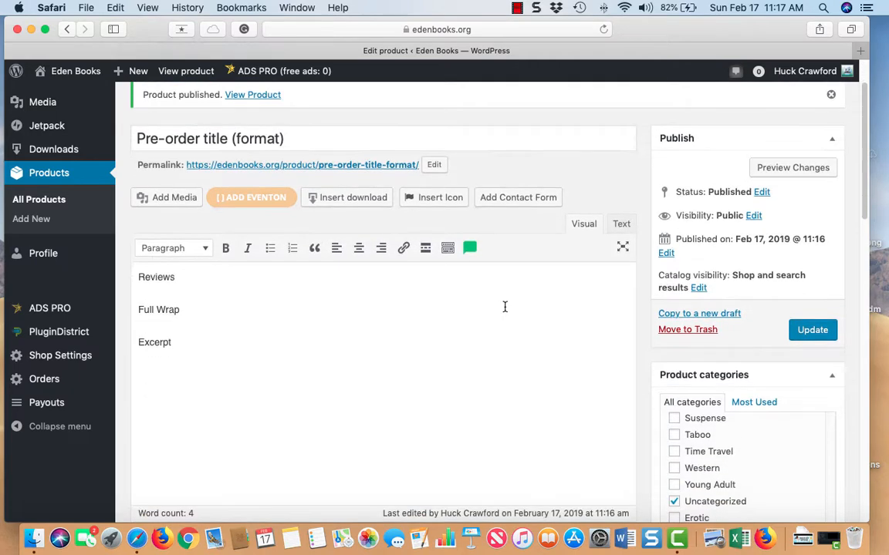
scroll(503, 306, "down", 3)
scroll(239, 264, "up", 5)
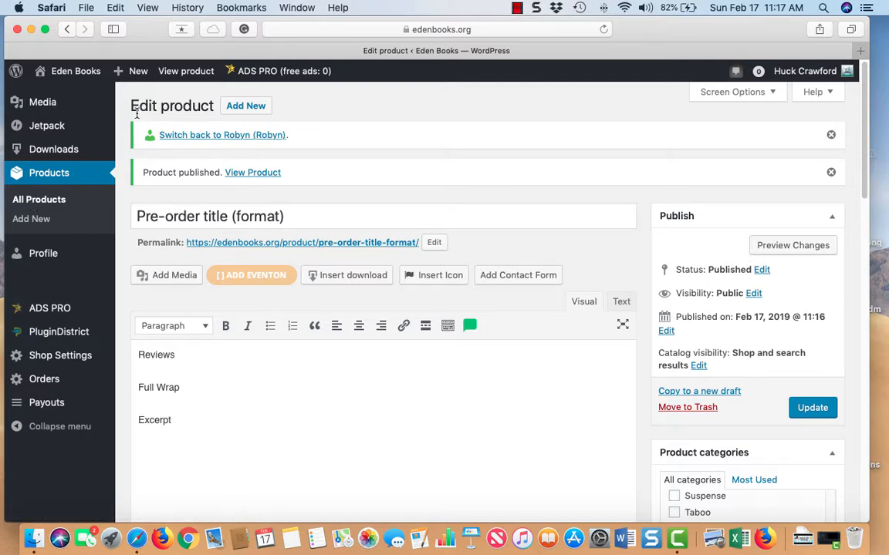
scroll(274, 277, "down", 3)
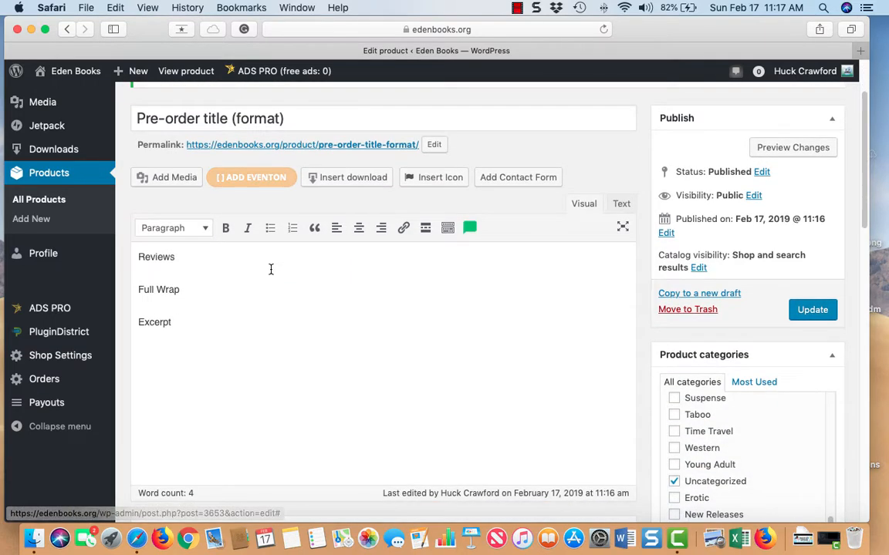
scroll(271, 269, "down", 5)
scroll(275, 268, "down", 3)
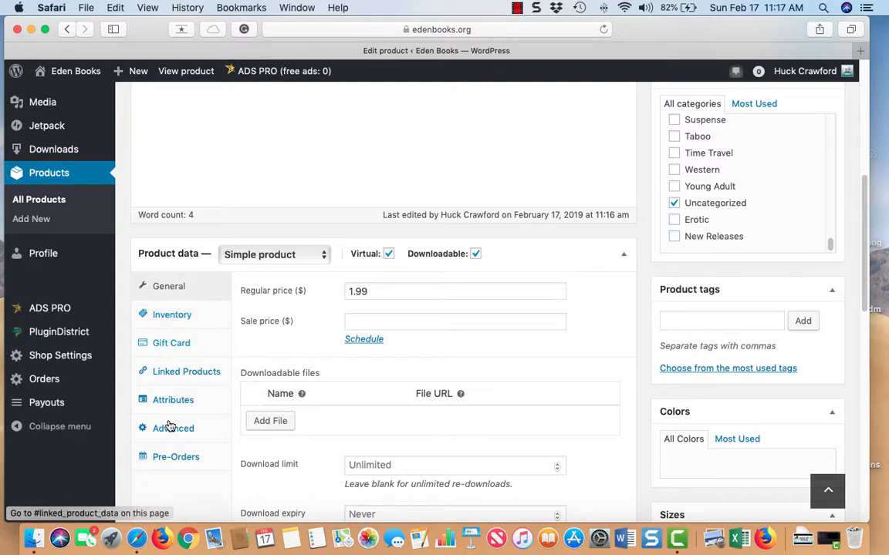
left_click(178, 459)
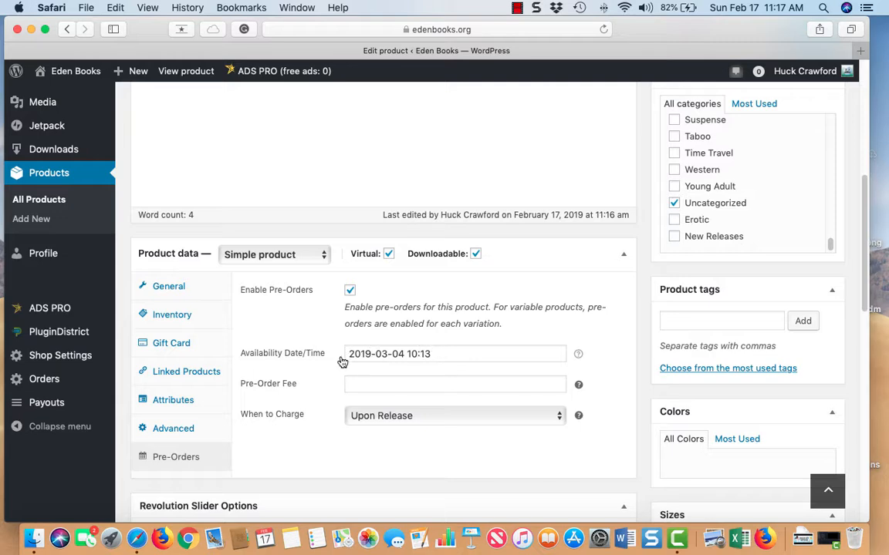
left_click(170, 288)
scroll(337, 384, "down", 2)
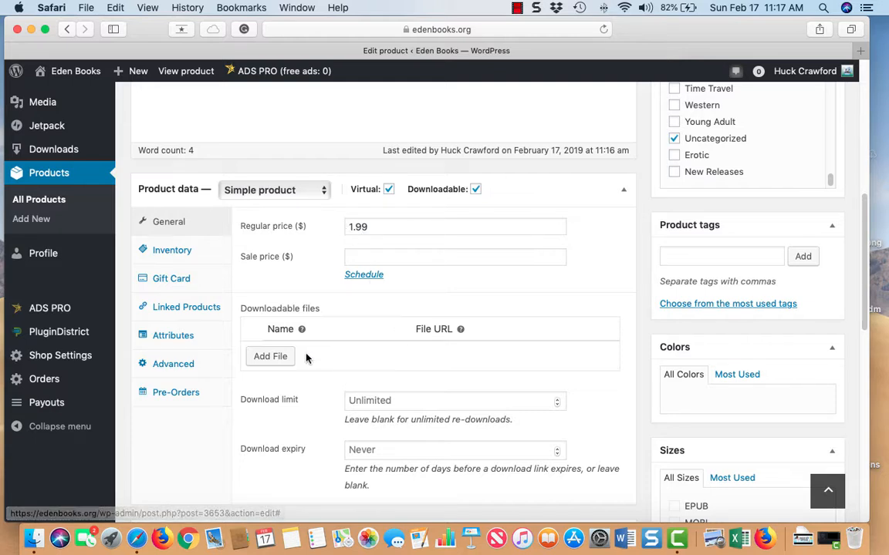
left_click(184, 338)
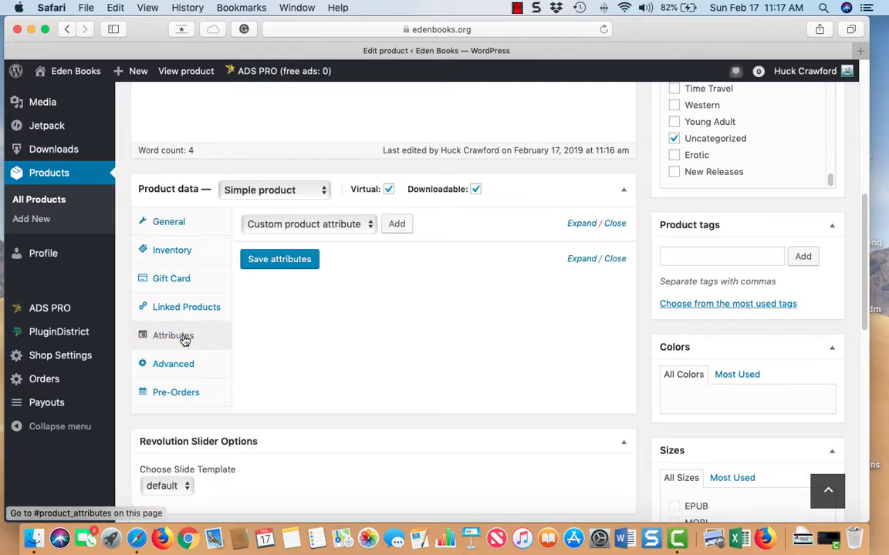
left_click(365, 224)
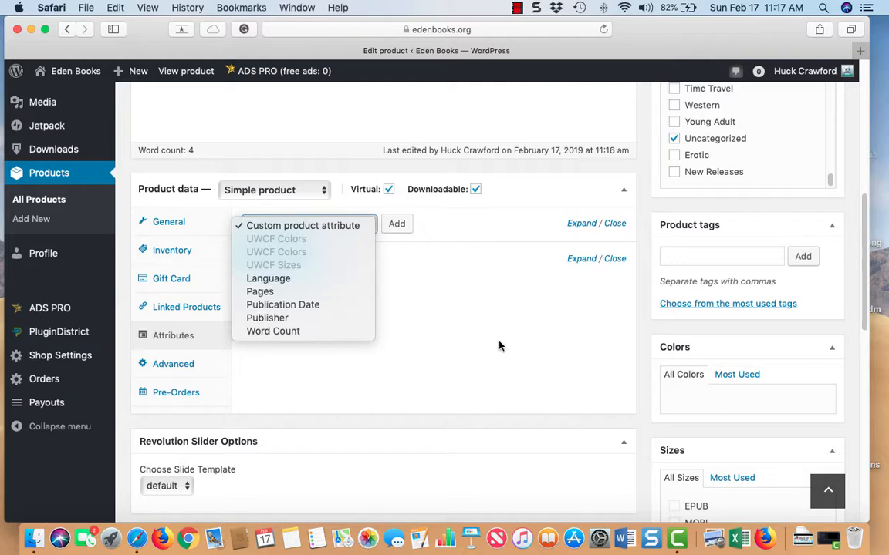
left_click(521, 344)
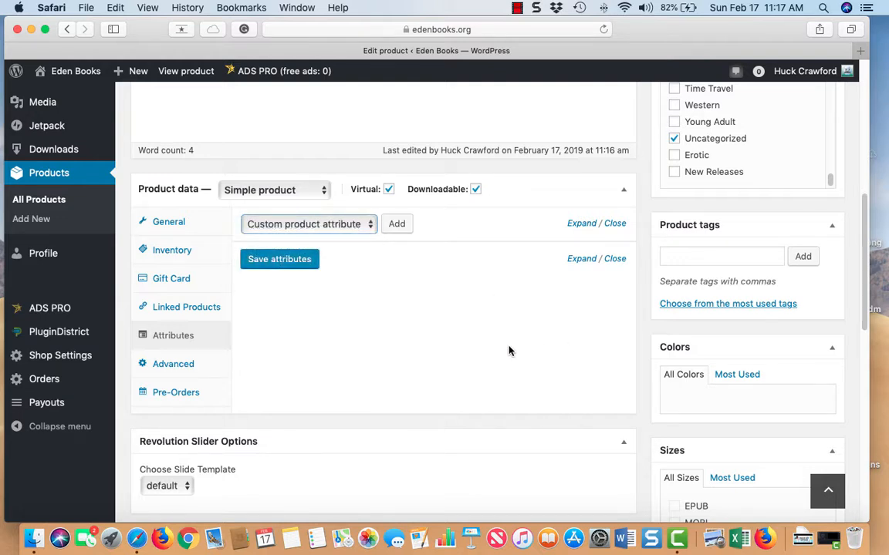
scroll(507, 343, "up", 5)
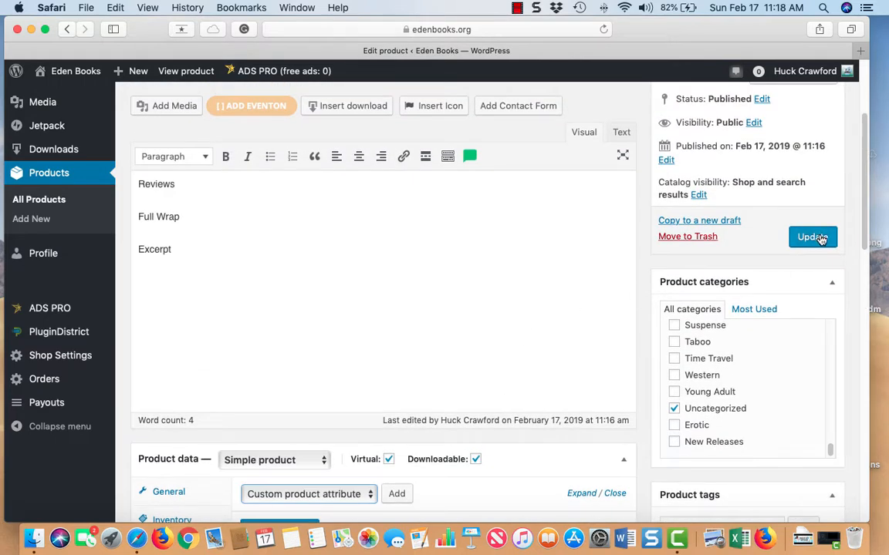
- Update the product, then open its live page with View Product
left_click(820, 238)
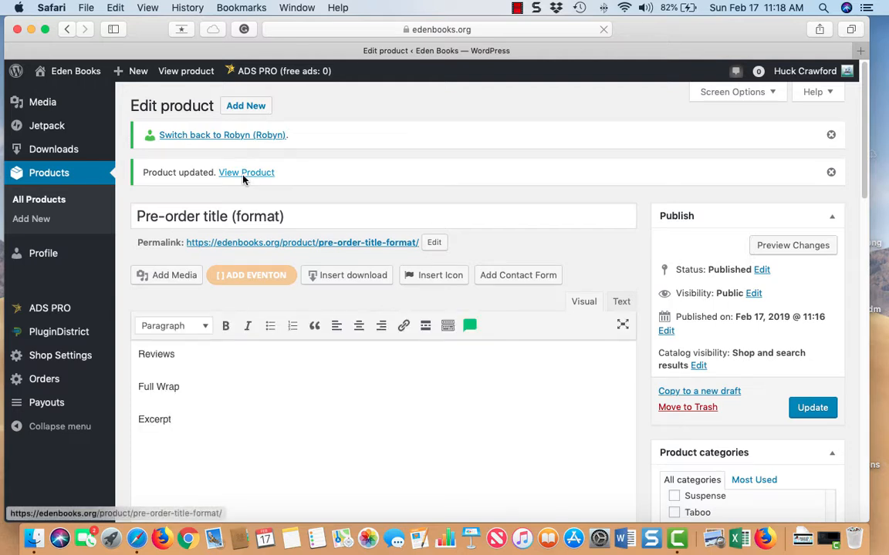
left_click(242, 176)
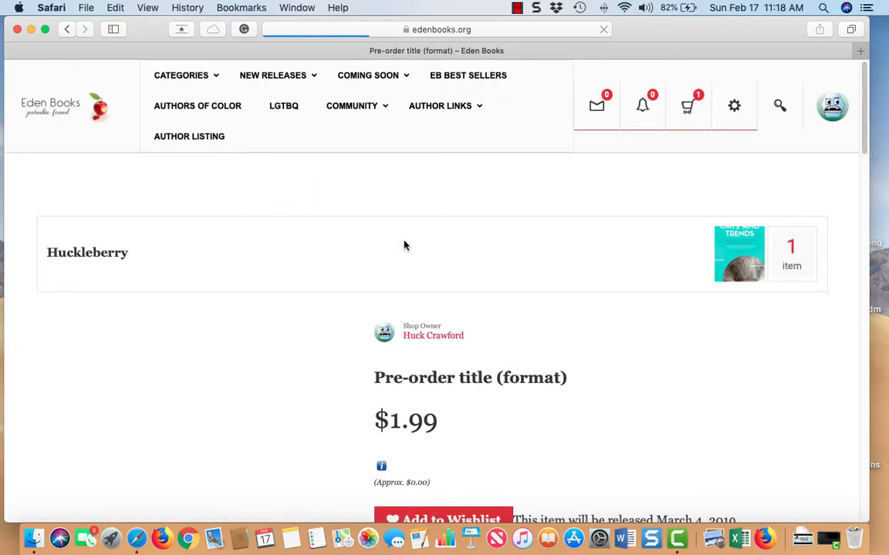
scroll(406, 246, "down", 3)
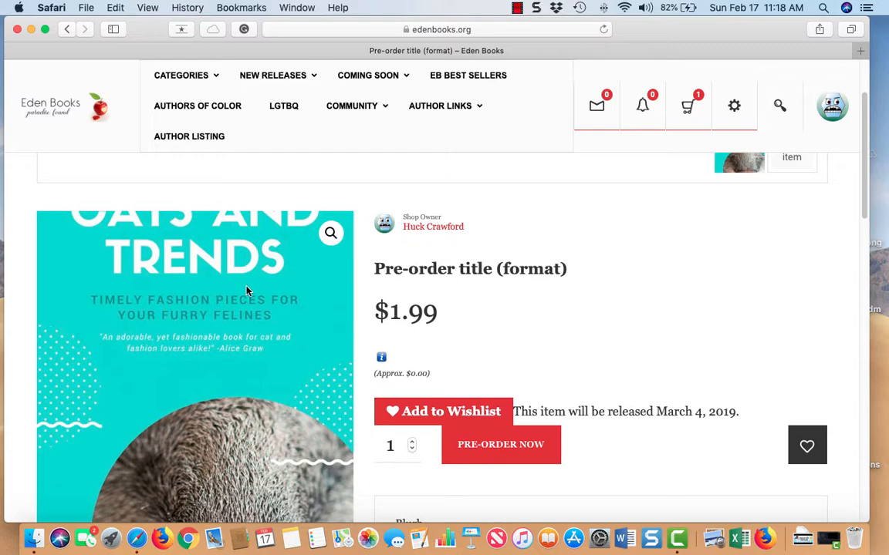
scroll(478, 305, "down", 2)
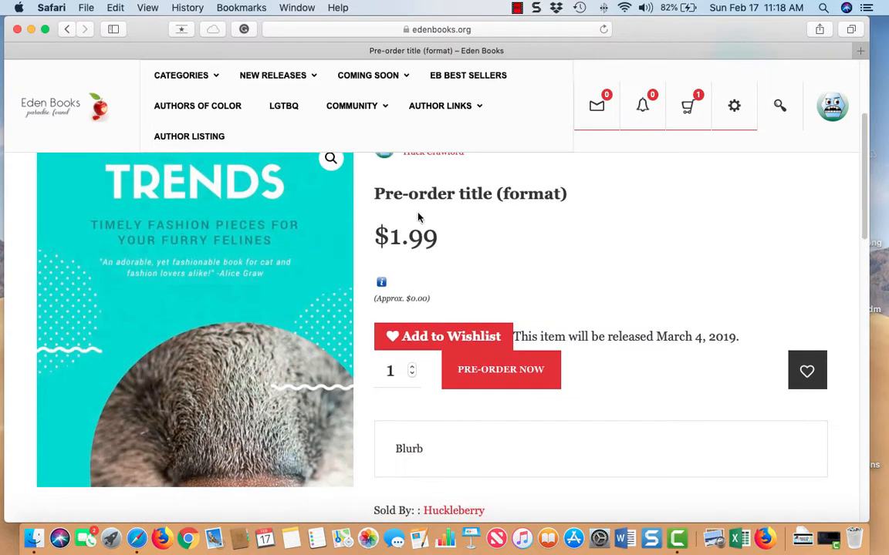
scroll(443, 247, "down", 2)
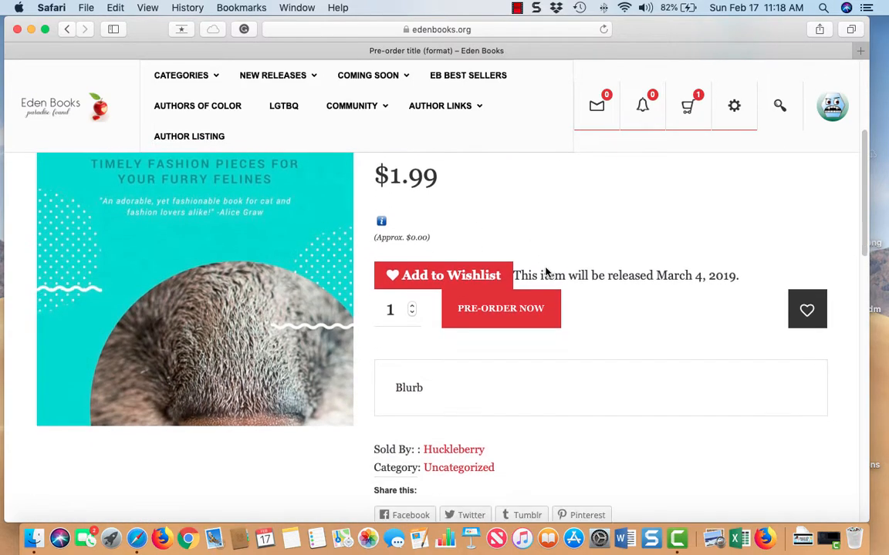
left_click(528, 313)
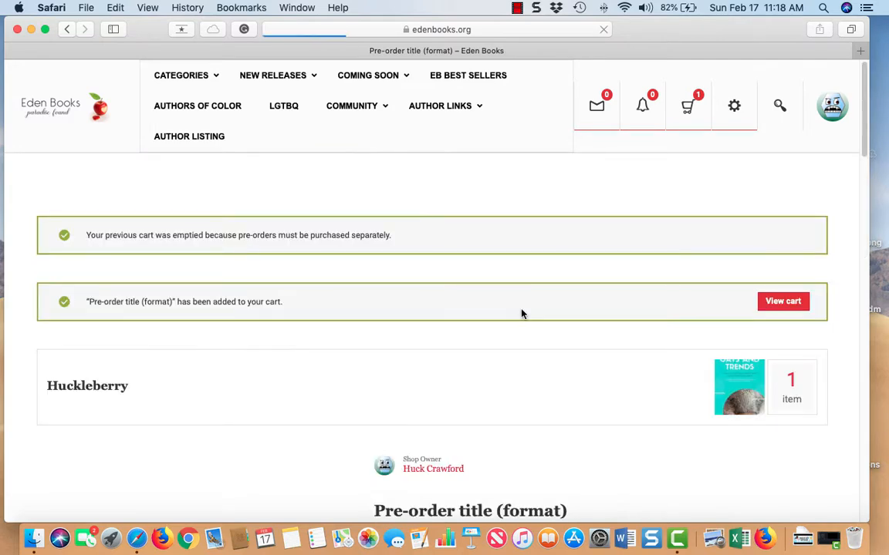
- Check the product page's description and release date, then put the $1.99 pre-order in the cart
scroll(215, 276, "down", 1)
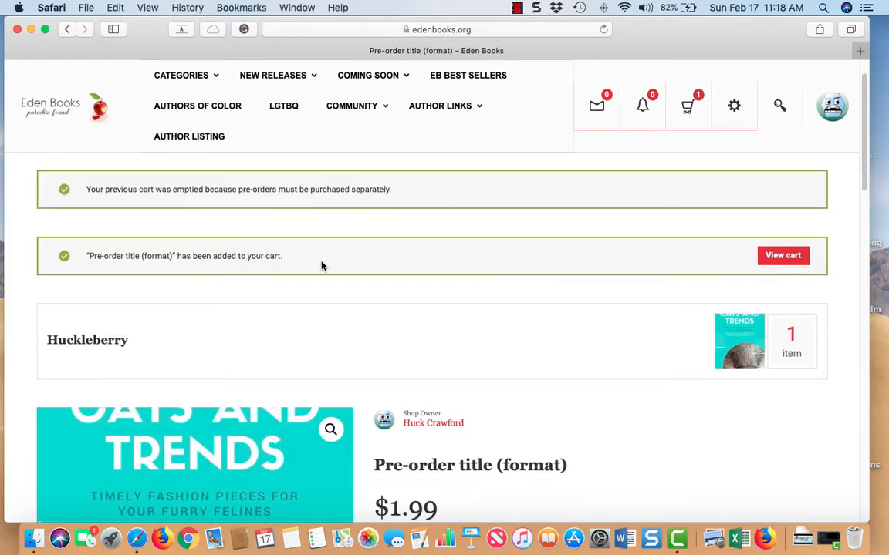
scroll(609, 274, "down", 3)
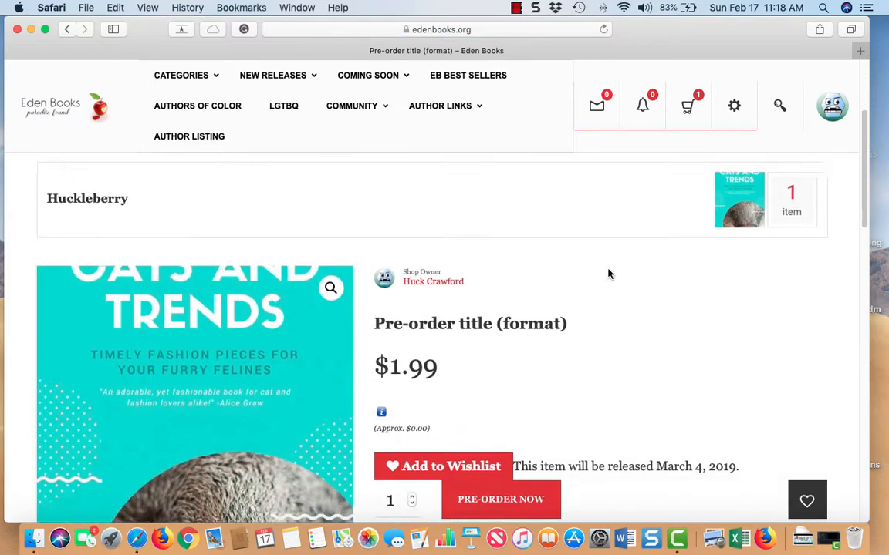
scroll(609, 274, "down", 10)
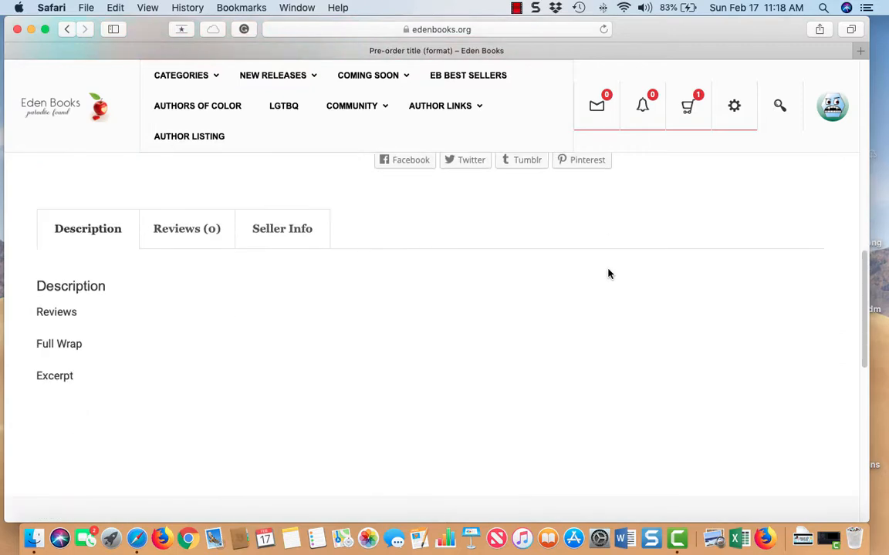
scroll(609, 274, "up", 7)
scroll(207, 193, "up", 1)
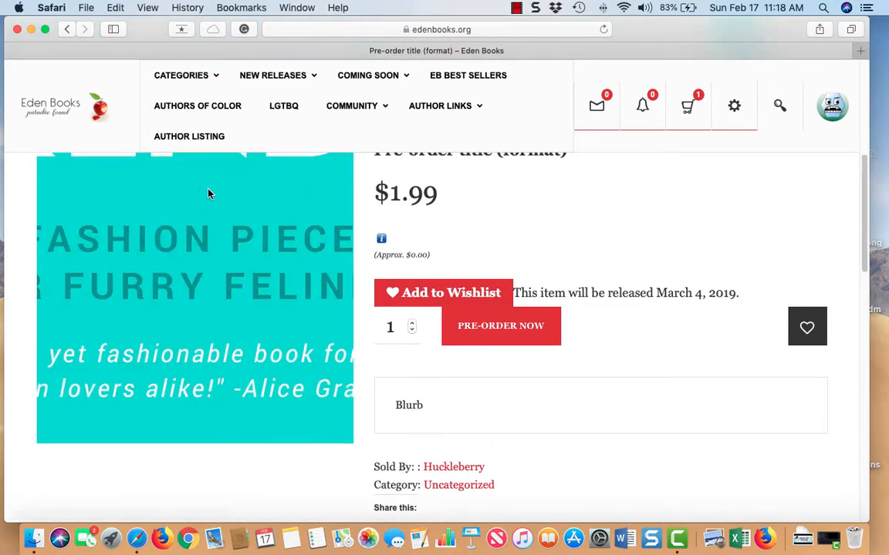
scroll(560, 225, "up", 3)
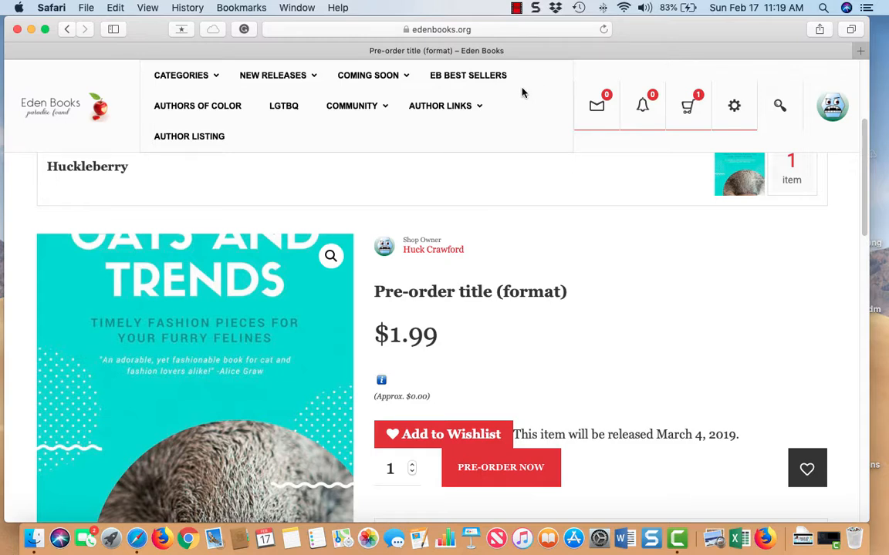
left_click(516, 9)
left_click(525, 23)
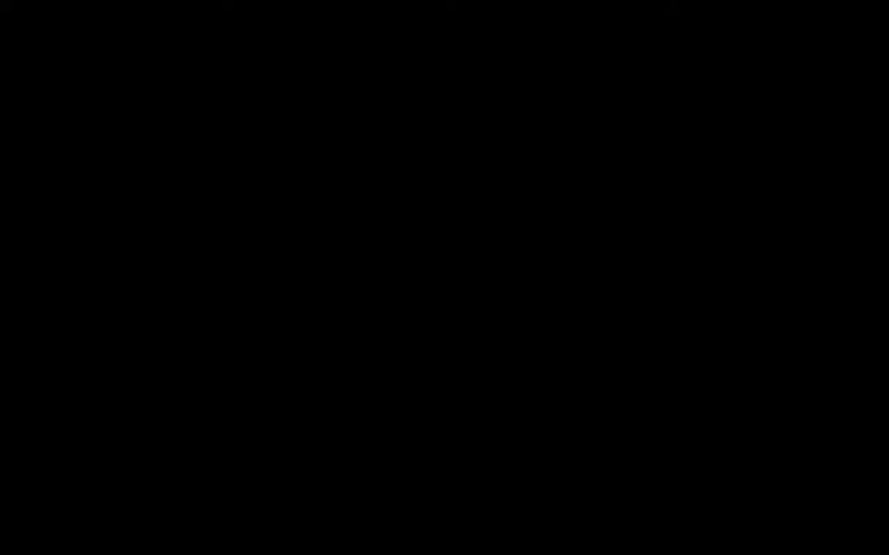